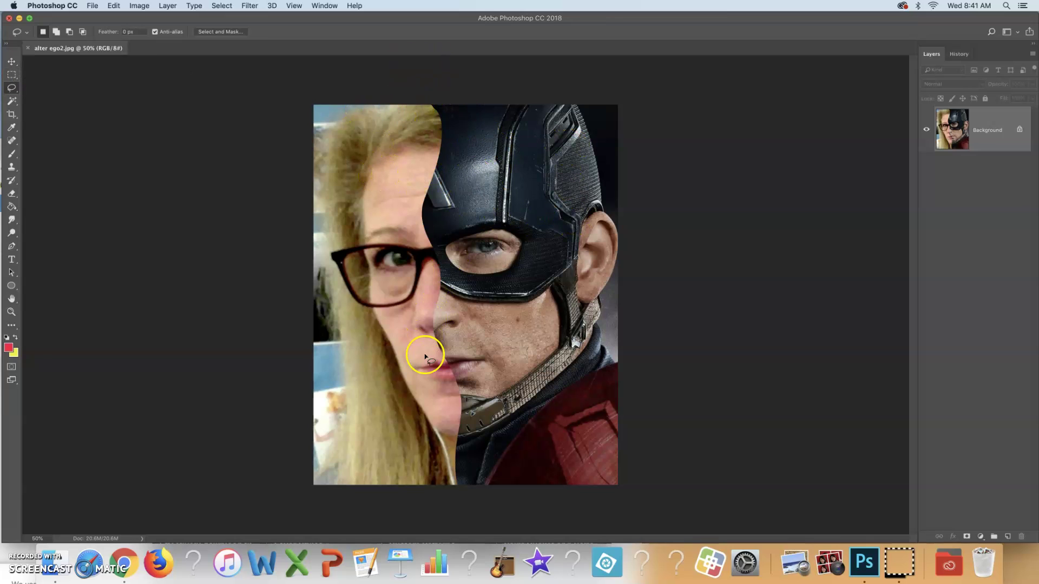
- Select the Rectangular Marquee tool in the Tools panel
click(12, 74)
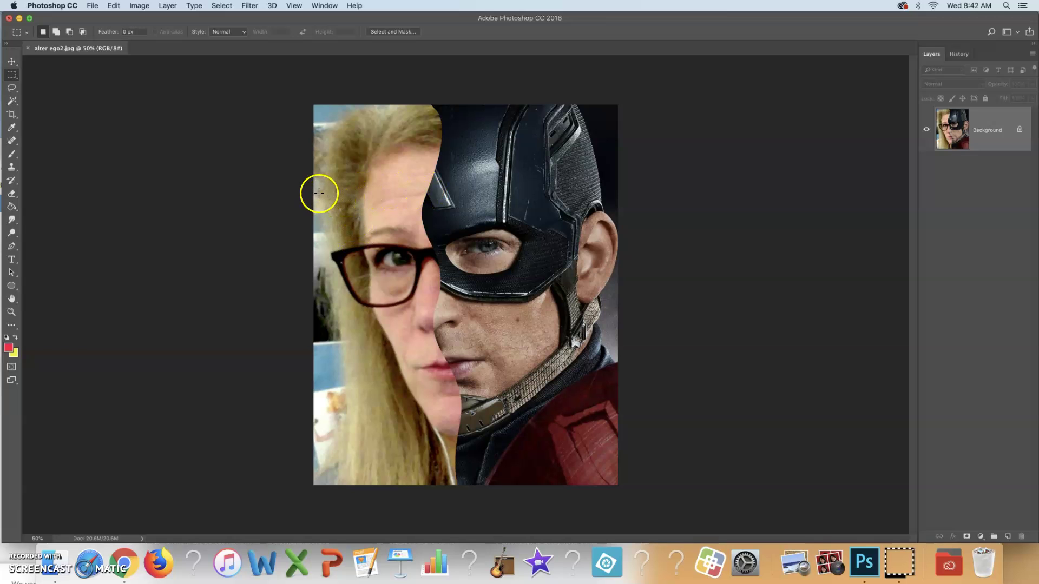
- Marquee the woman's eye, glasses and nose area and copy it to a new Layer 1 with Layer Via Copy
drag(314, 192, 476, 336)
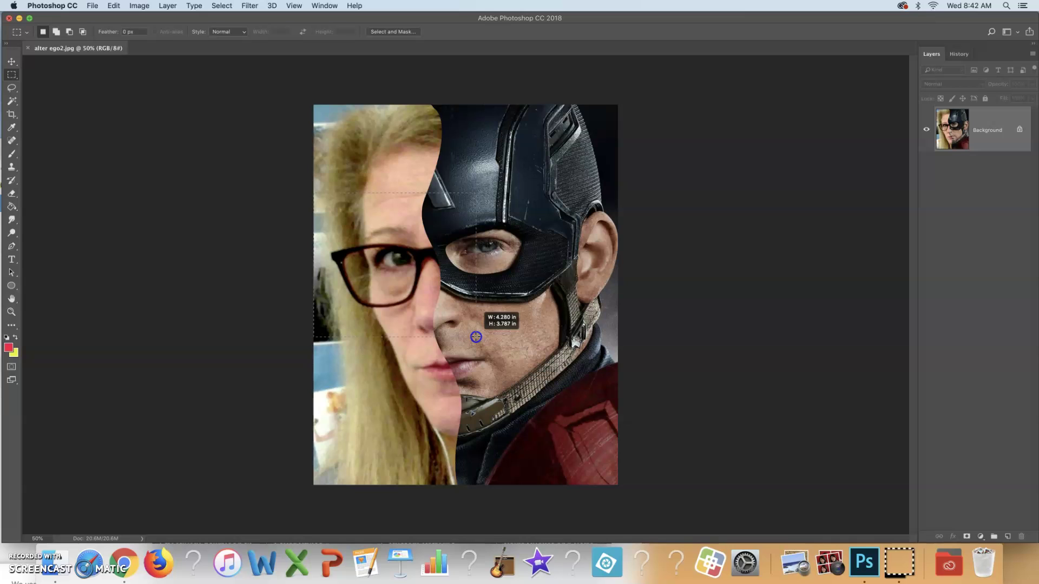
drag(476, 336, 476, 336)
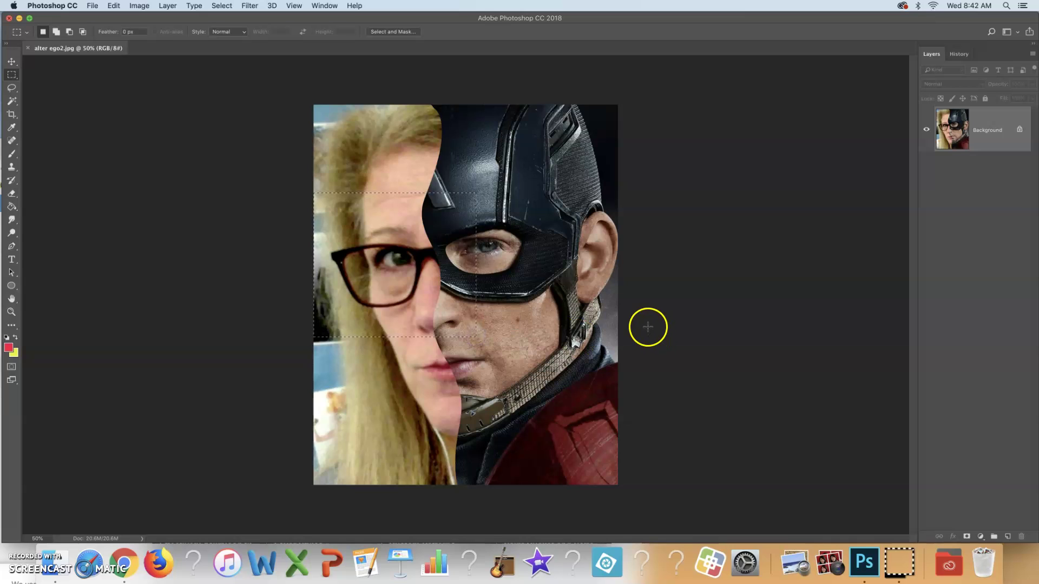
right_click(399, 241)
click(416, 307)
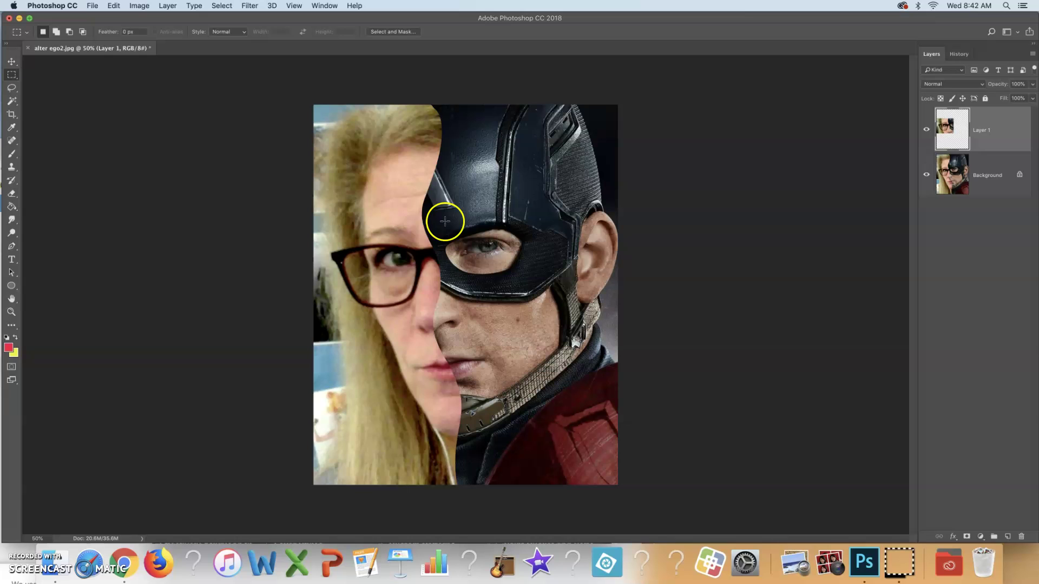
- Hide and reshow the Background to confirm Layer 1 holds only the face patch, then select Layer 1
click(926, 175)
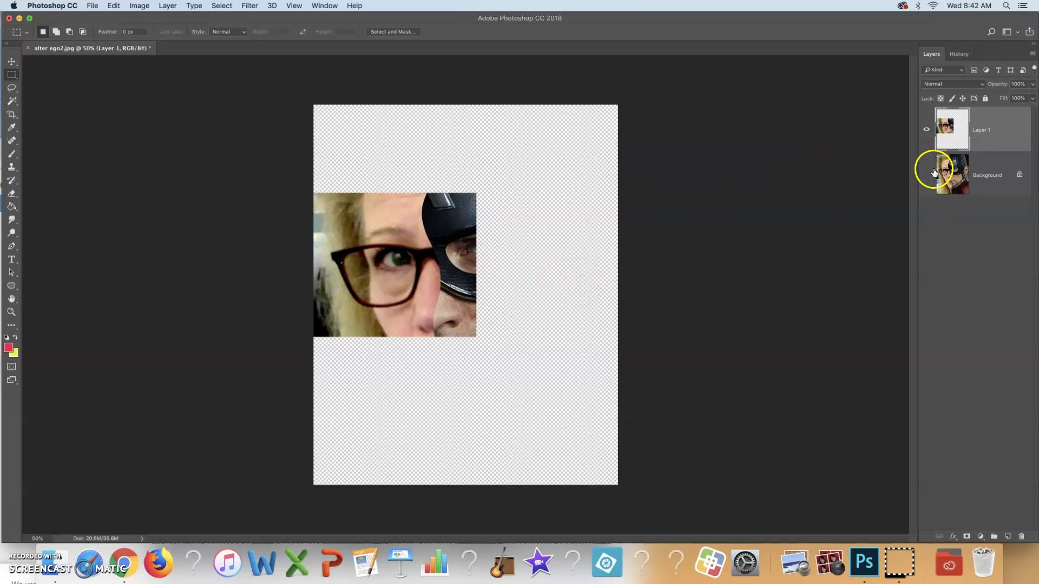
click(927, 175)
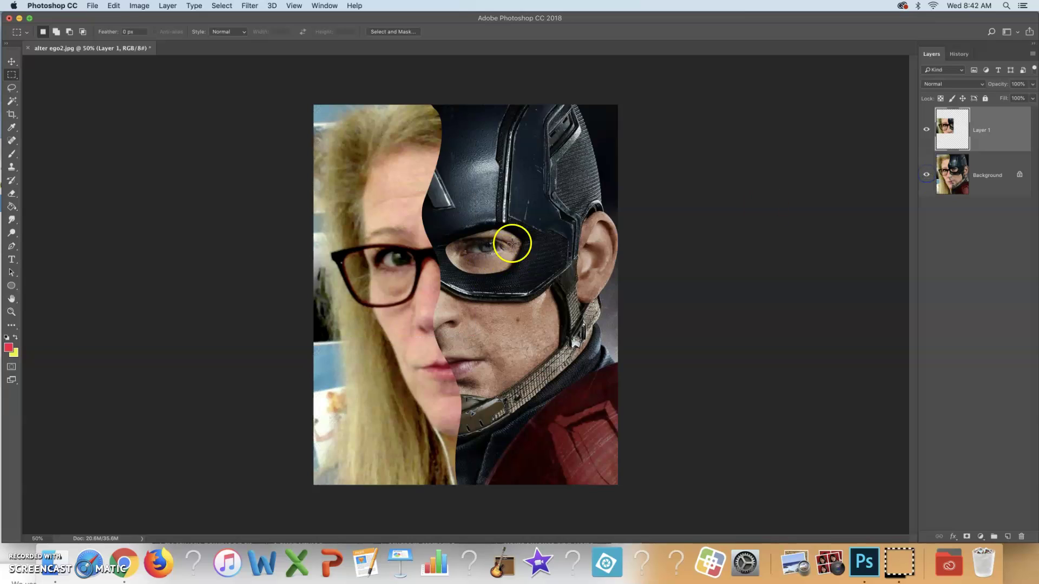
click(995, 133)
click(991, 133)
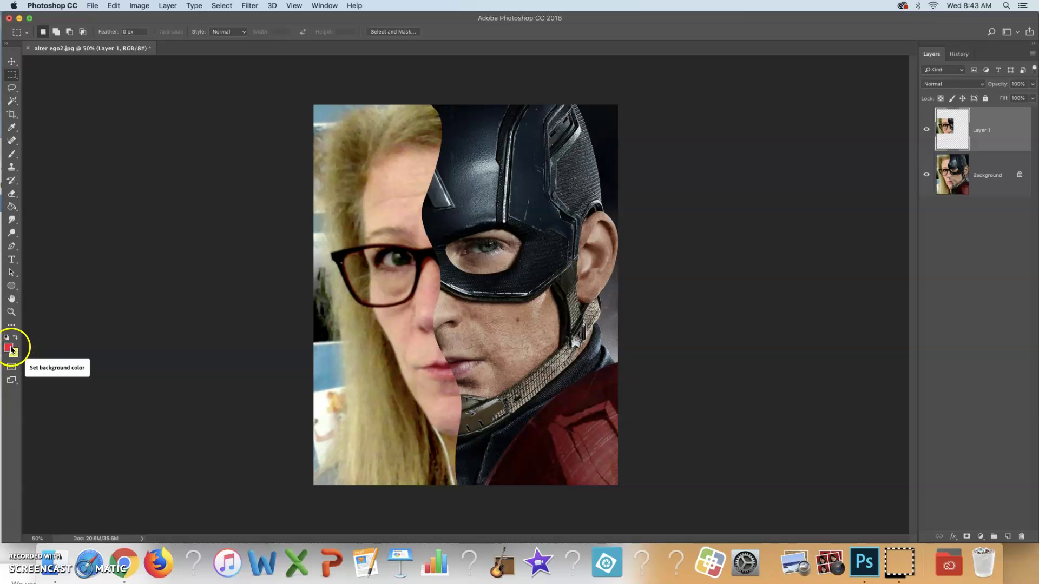
- Open the Filter Gallery, move it right, and return its preview zoom to 100%
click(251, 7)
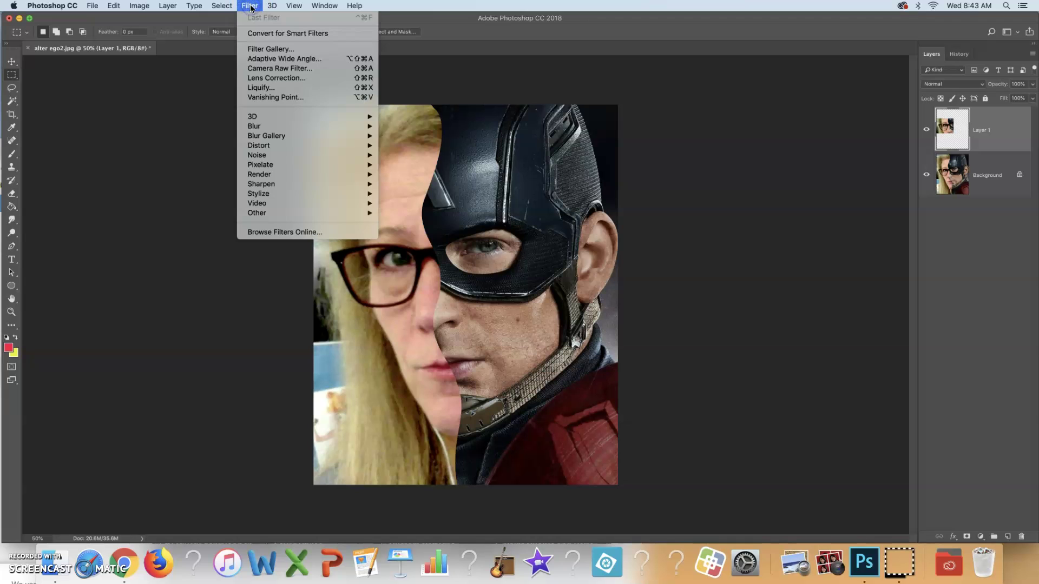
click(259, 49)
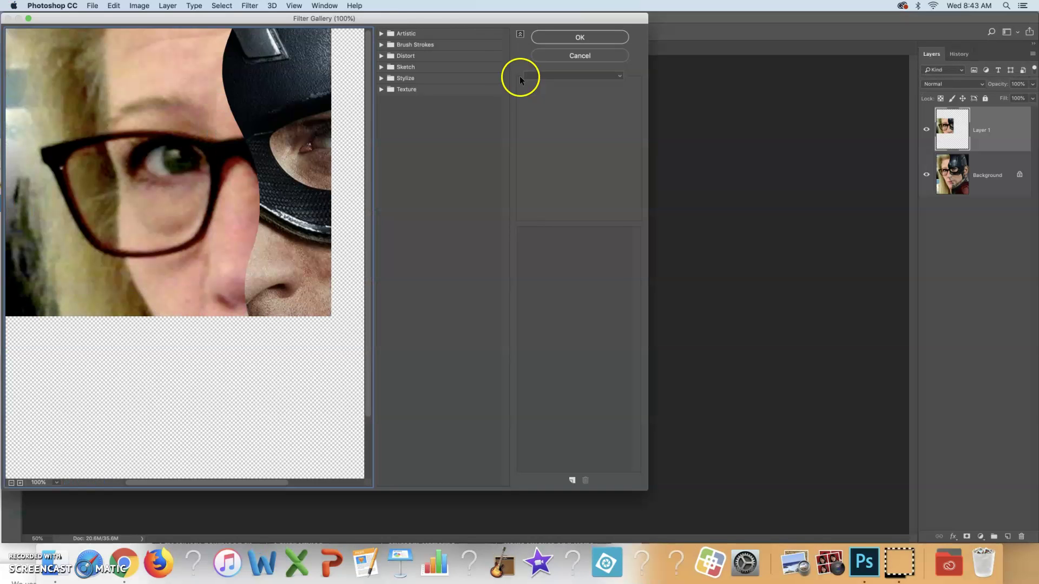
drag(406, 18, 534, 17)
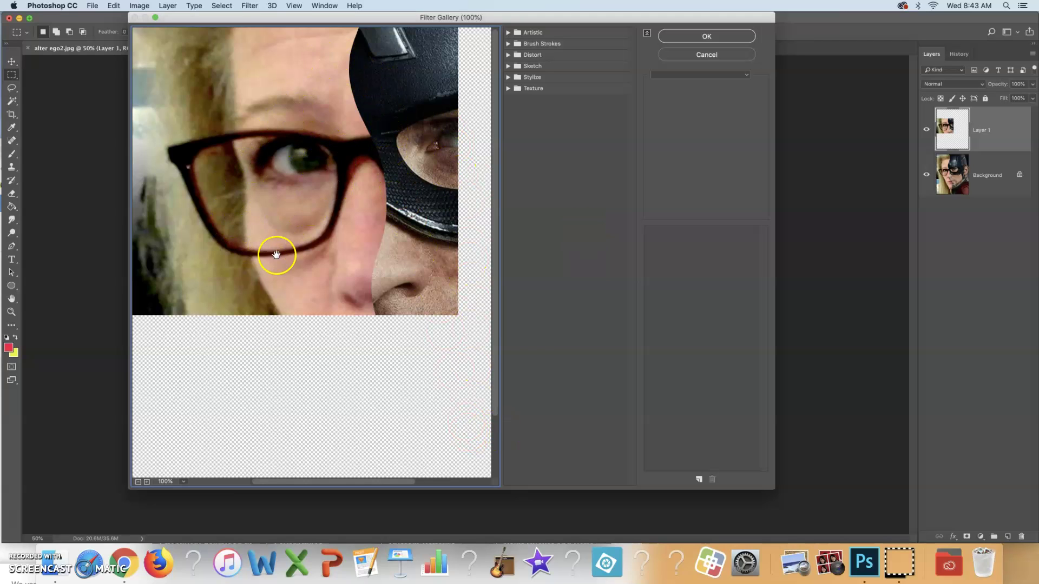
click(138, 481)
click(139, 482)
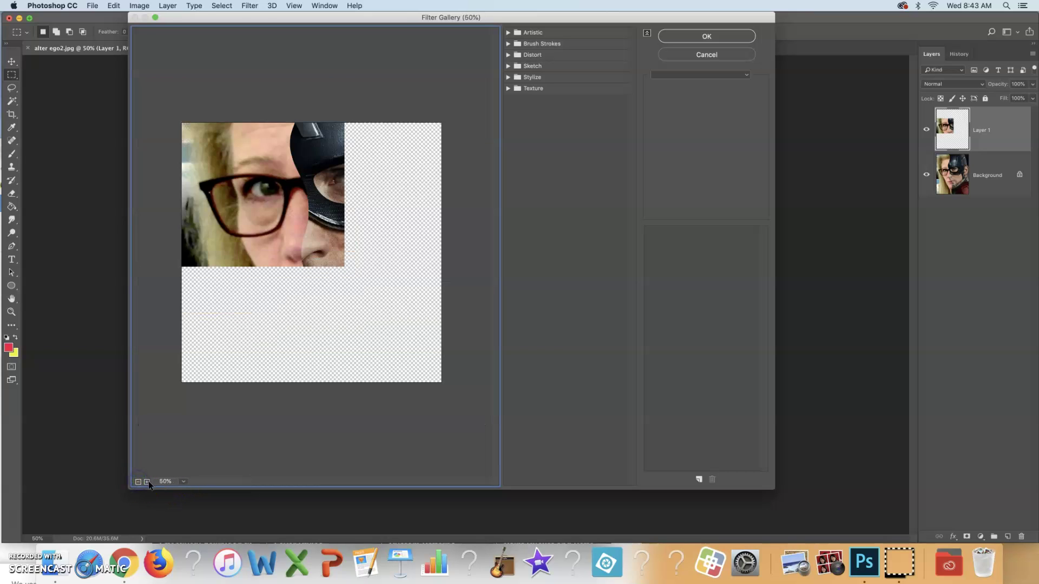
click(148, 481)
click(148, 482)
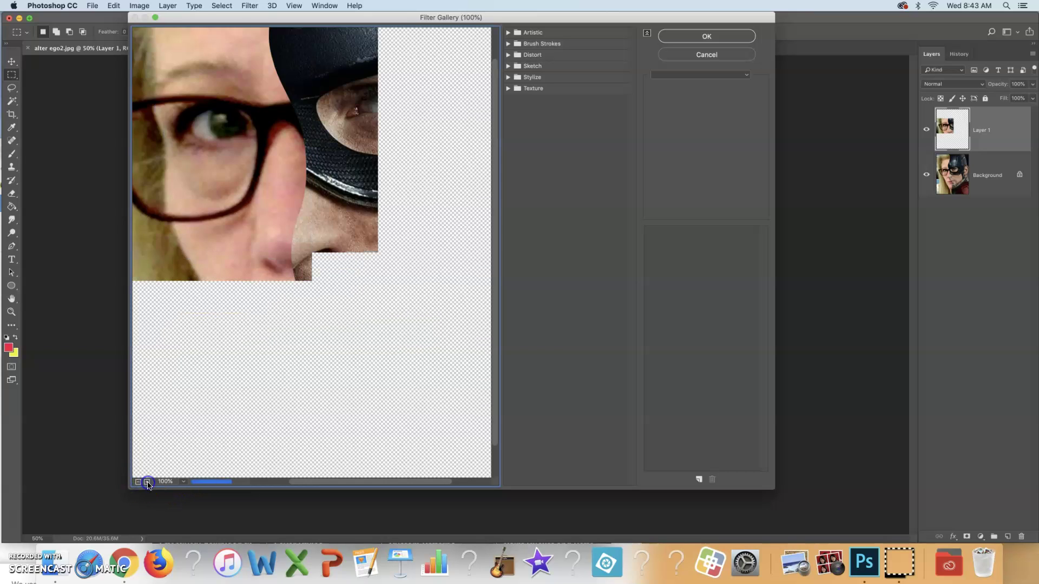
- Preview Cutout, Film Grain, Rough Pastels, Fresco and Neon Glow, then set Plastic Wrap to Highlight 16, Detail 11, Smoothness 13
click(534, 34)
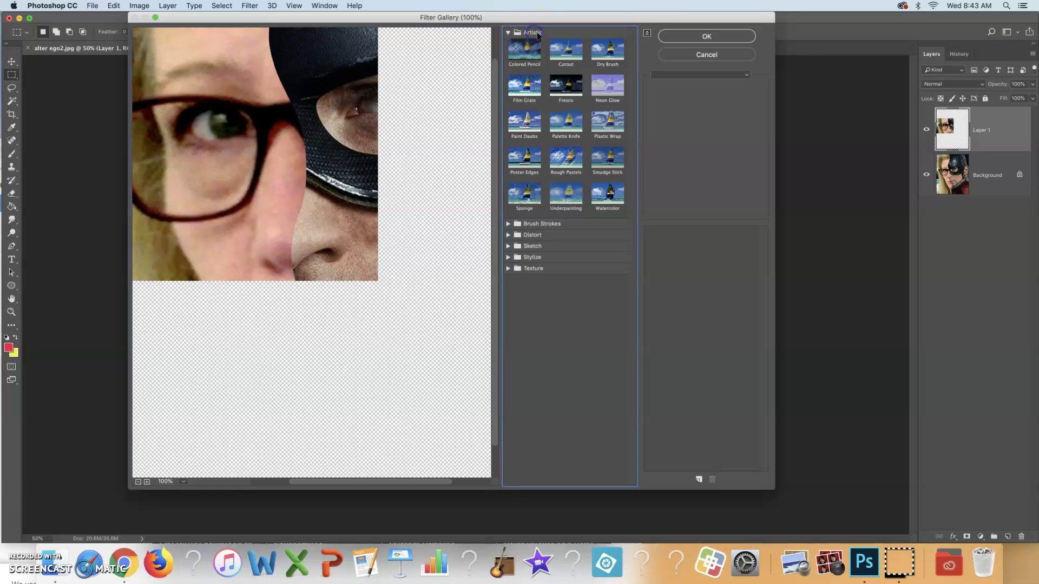
click(562, 46)
click(526, 86)
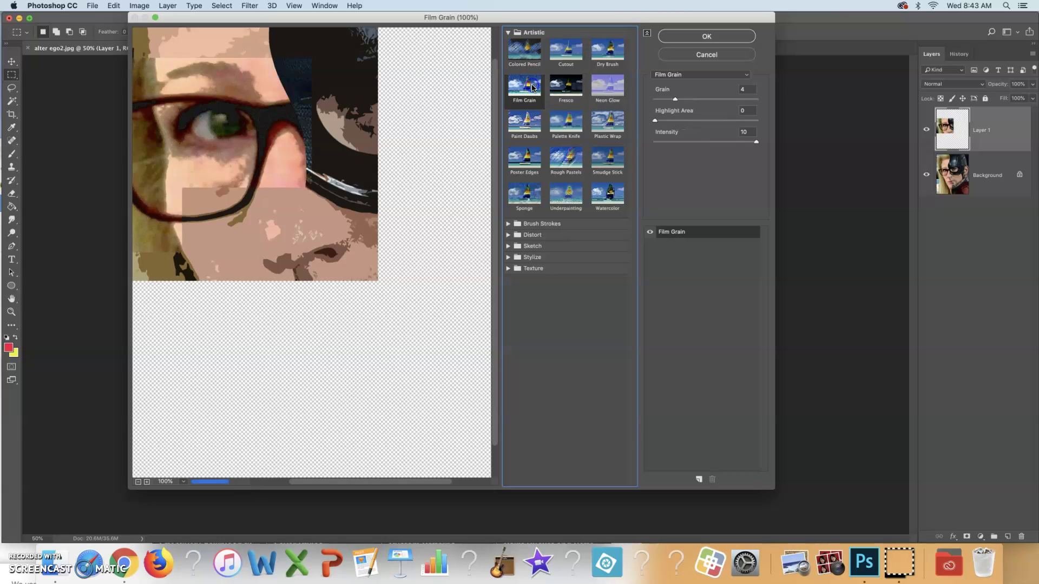
click(554, 154)
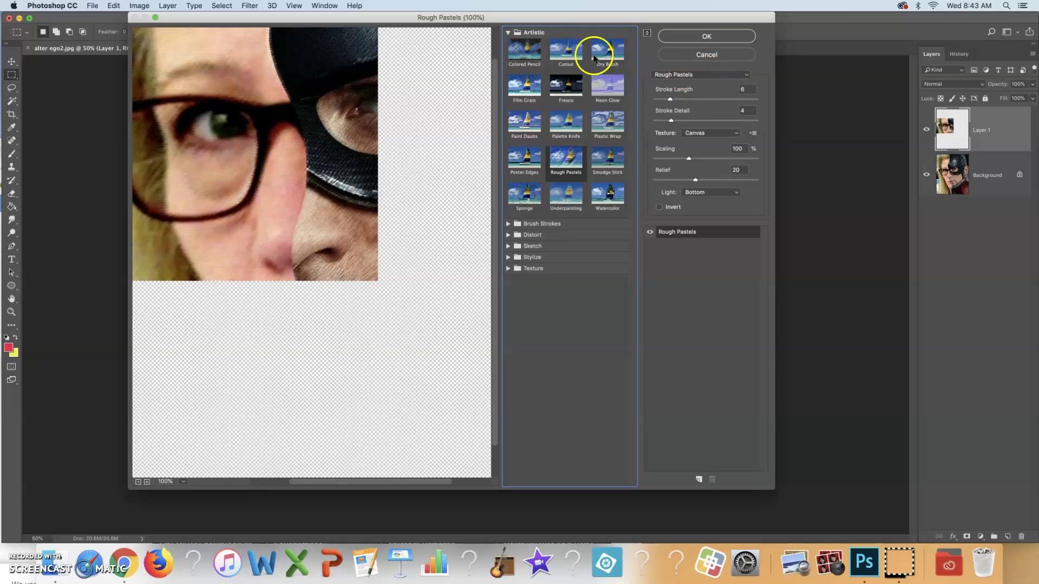
click(562, 98)
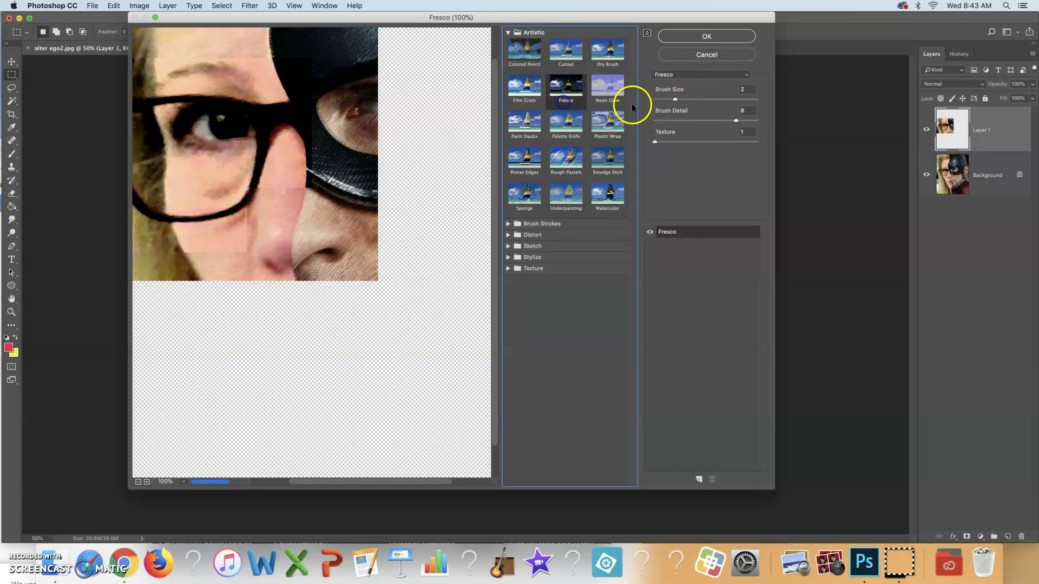
click(613, 86)
click(614, 127)
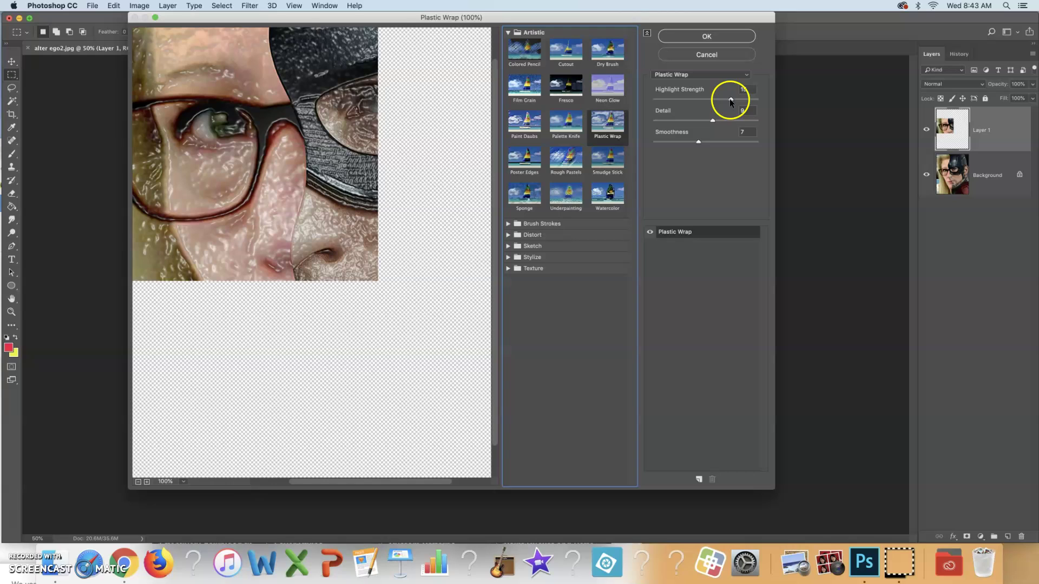
drag(729, 98, 739, 145)
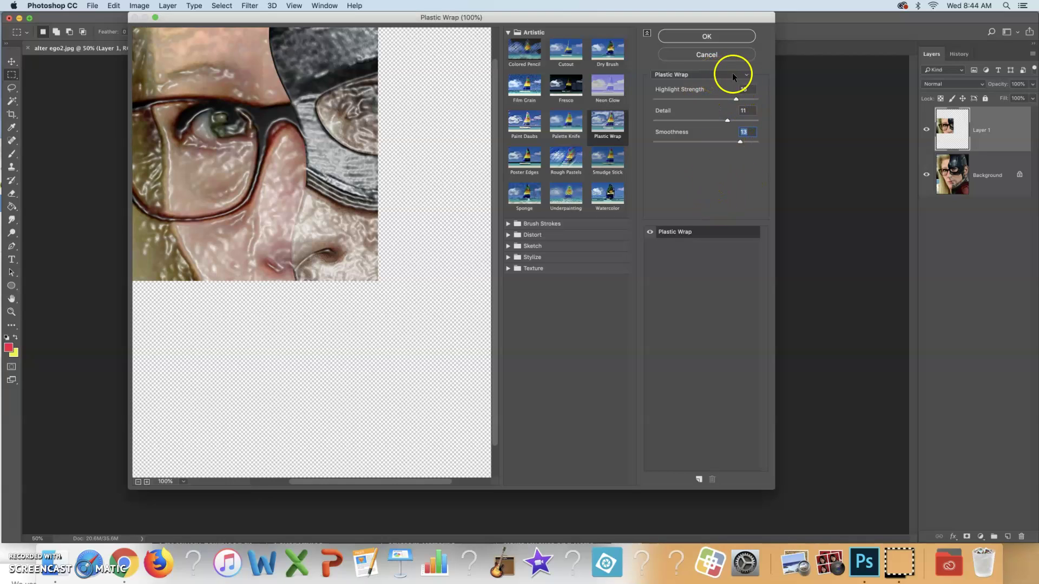
- Switch the preview to Brush Strokes > Accented Edges and expand the Distort and Sketch groups
click(746, 75)
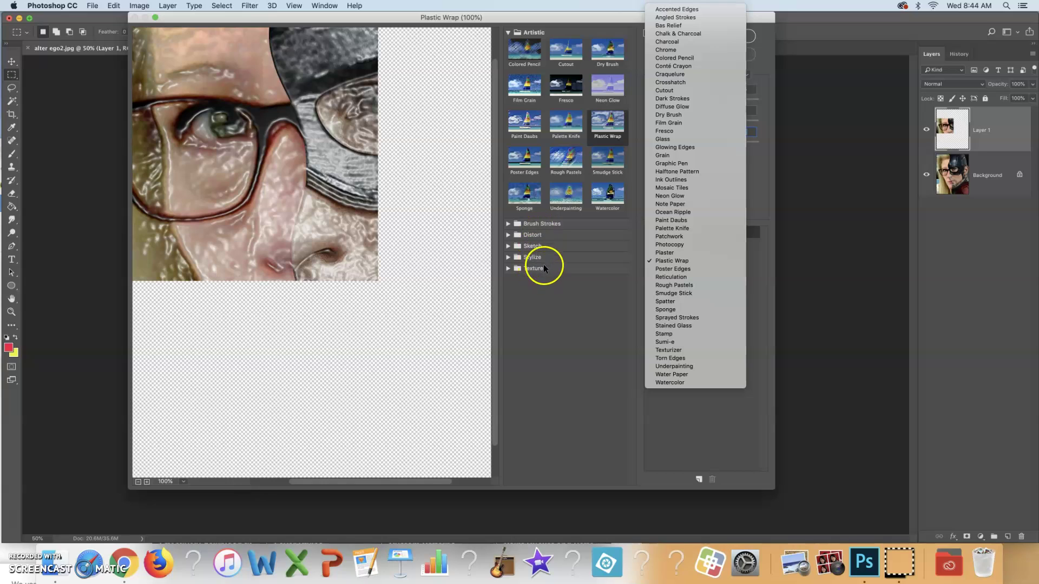
click(759, 317)
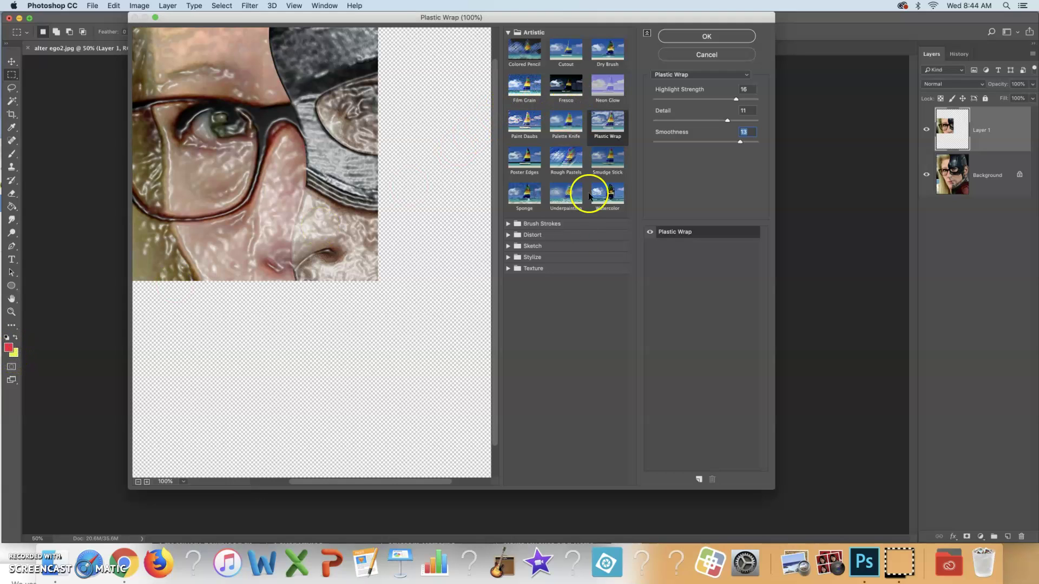
click(508, 223)
click(524, 242)
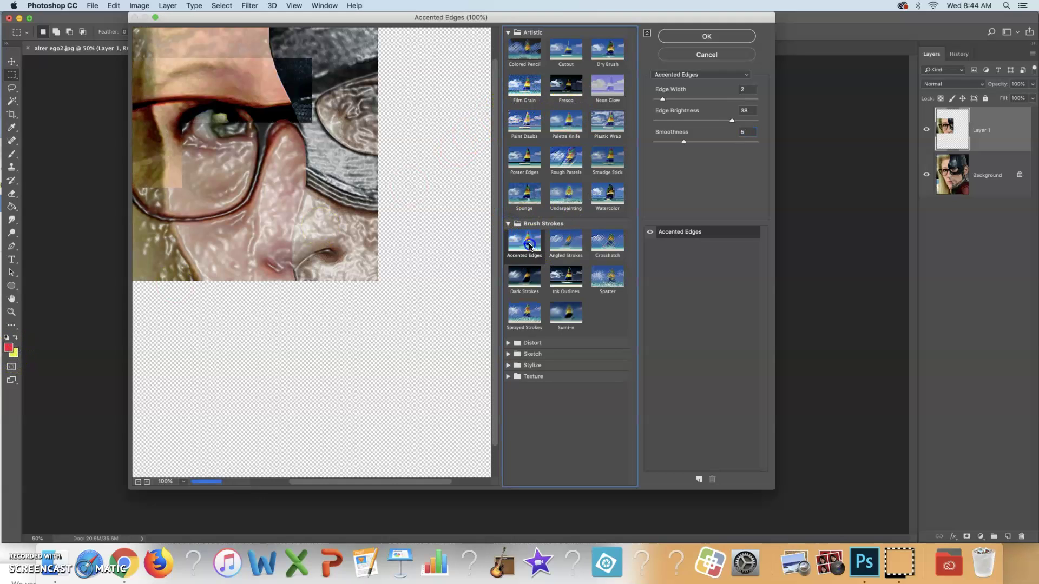
click(508, 343)
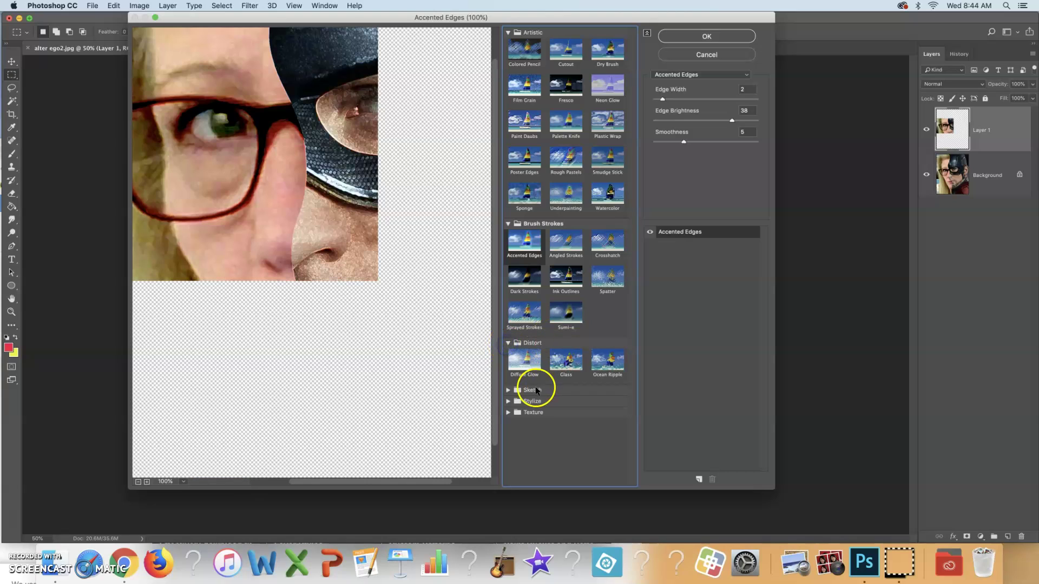
click(508, 390)
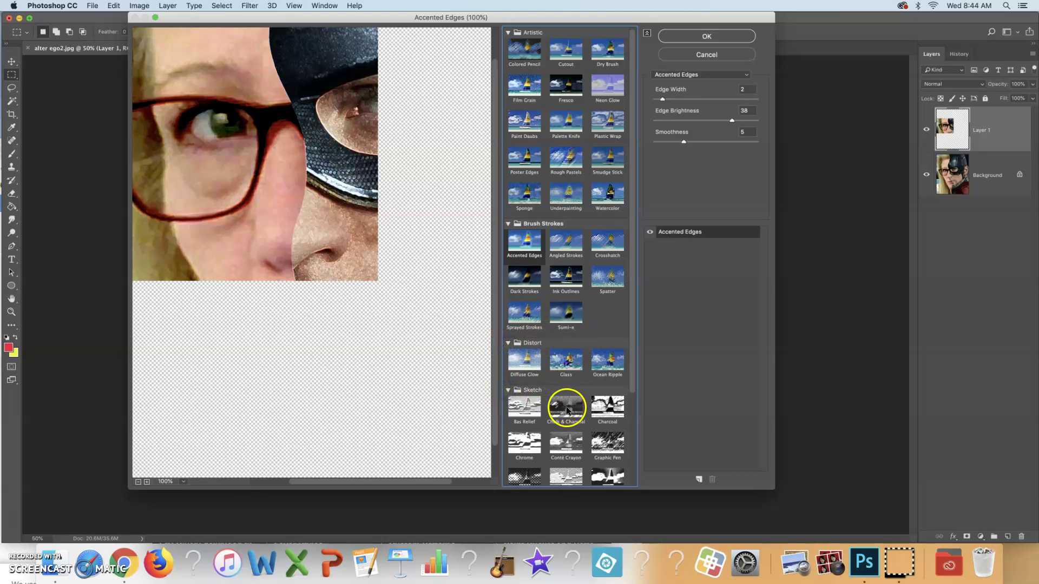
- Preview Chalk & Charcoal and Charcoal, then choose Graphic Pen from the Sketch filters
click(567, 409)
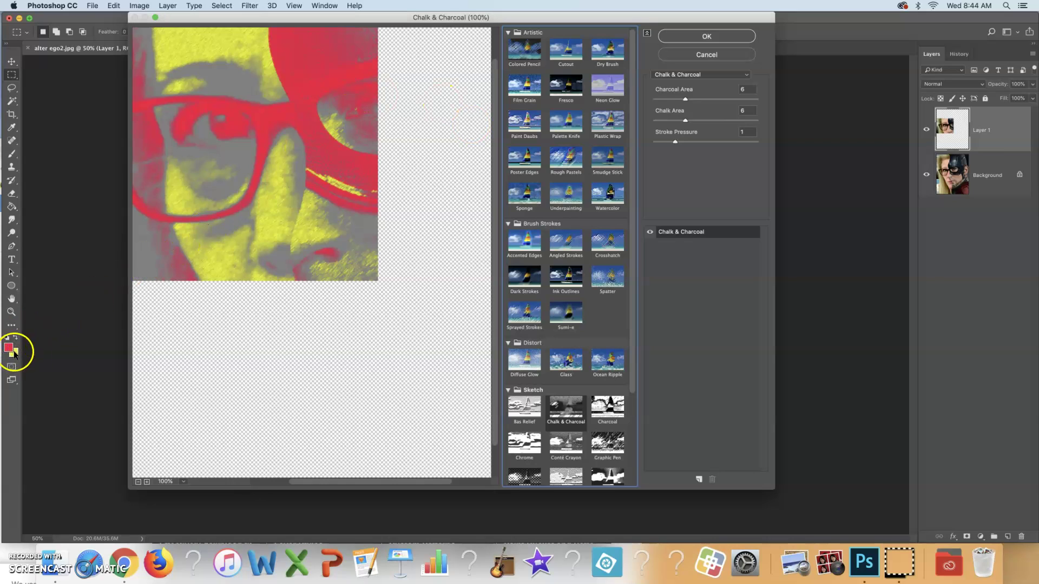
click(603, 407)
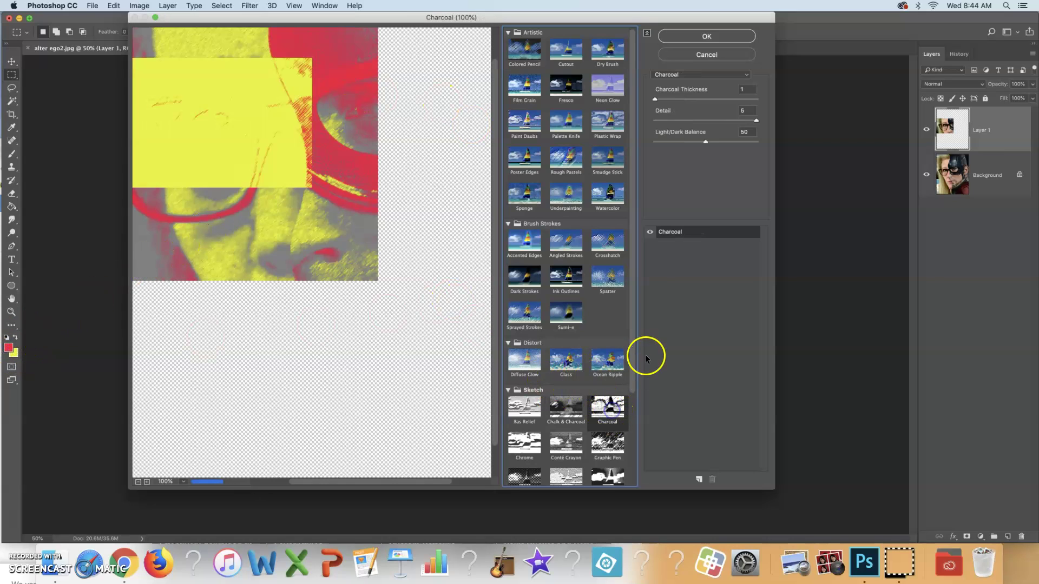
drag(634, 371, 637, 419)
click(601, 355)
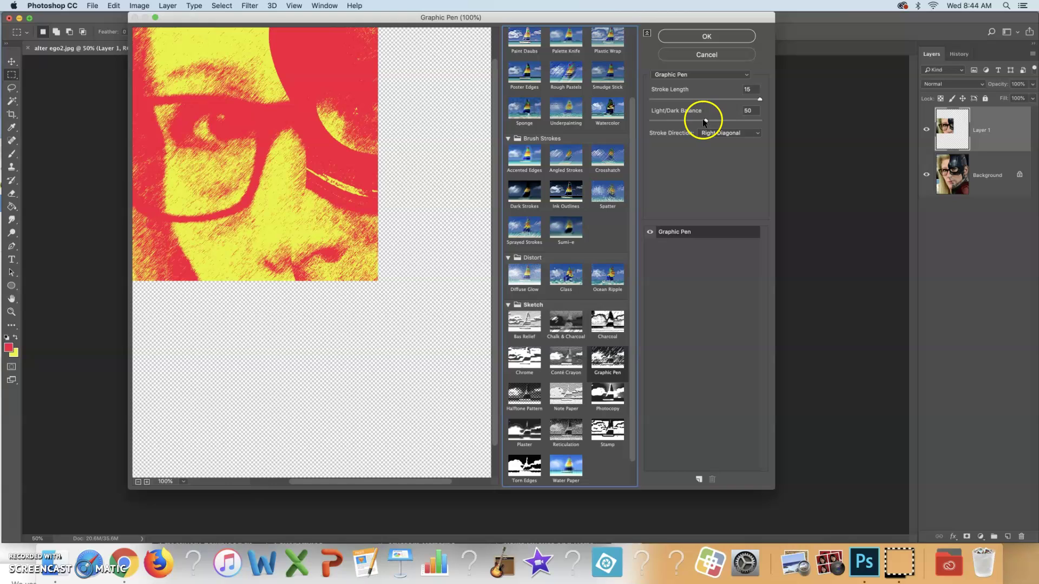
- Set Graphic Pen to horizontal strokes, stroke length 7, light/dark balance 95, and apply it
mouse_move(705, 120)
mouse_down()
mouse_move(686, 124)
mouse_move(747, 120)
mouse_move(733, 100)
mouse_move(699, 102)
mouse_up()
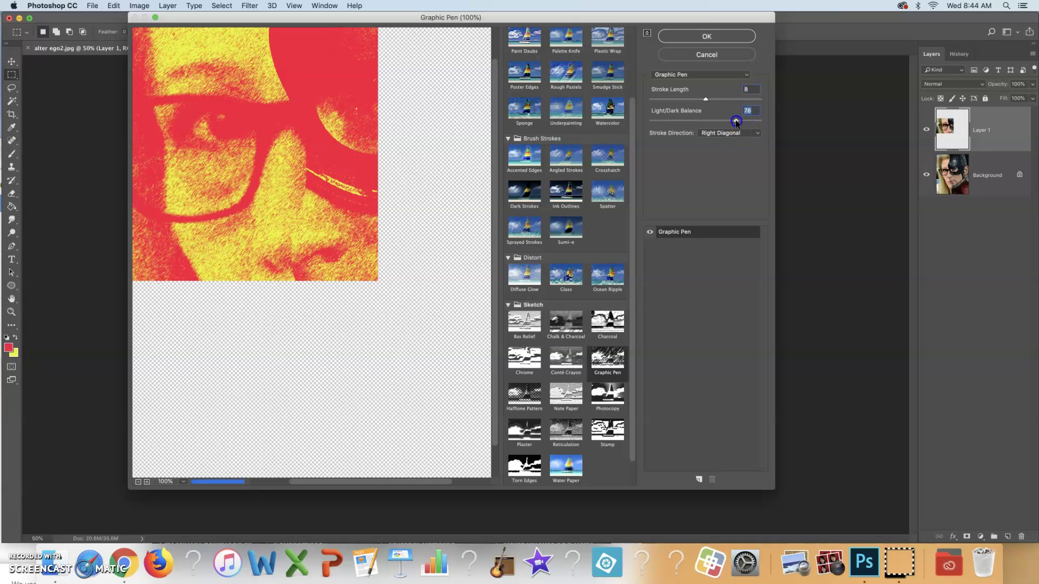
click(750, 132)
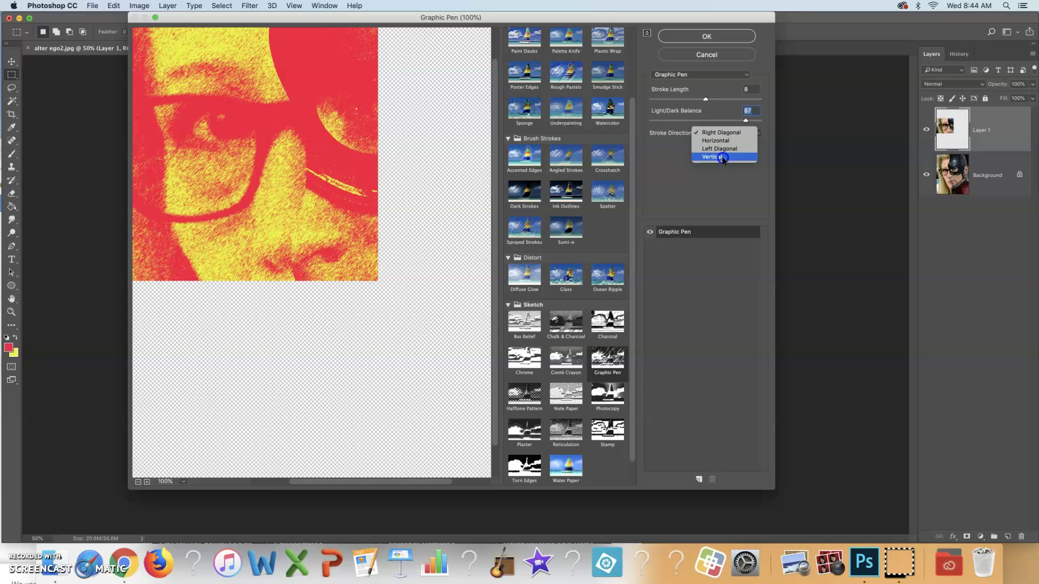
click(722, 157)
click(722, 132)
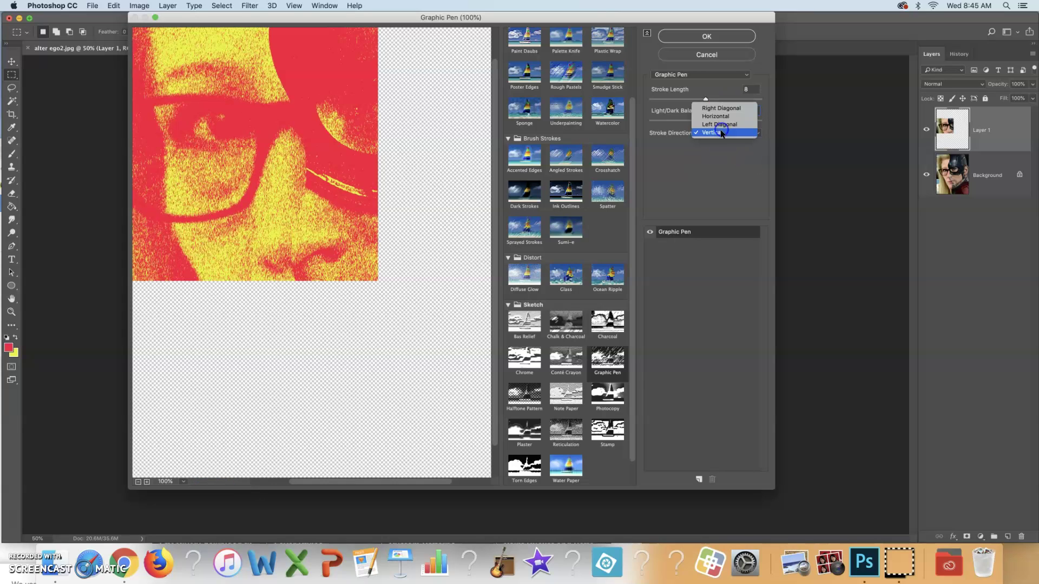
click(716, 116)
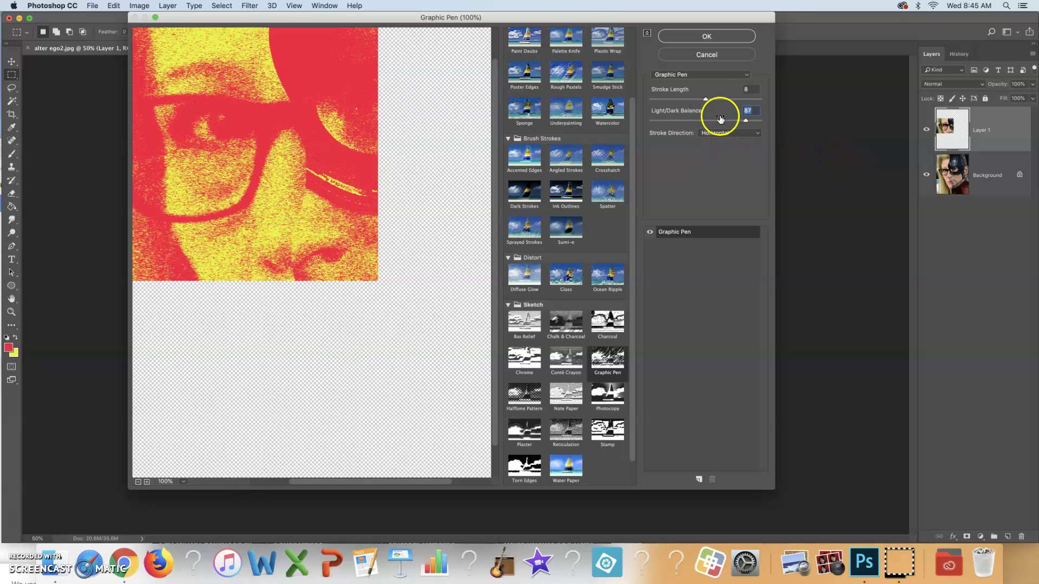
drag(747, 122, 706, 98)
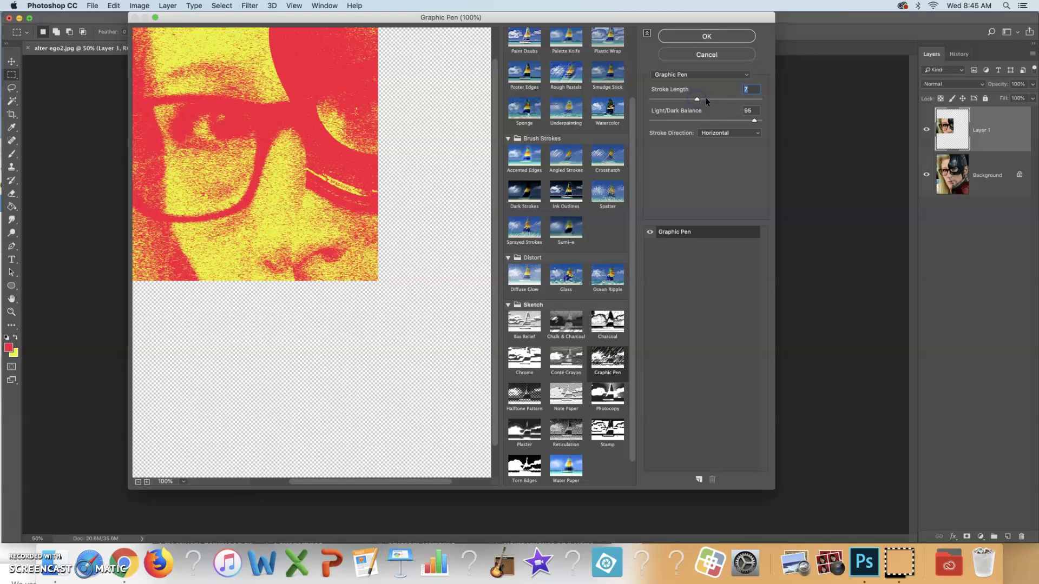
click(707, 36)
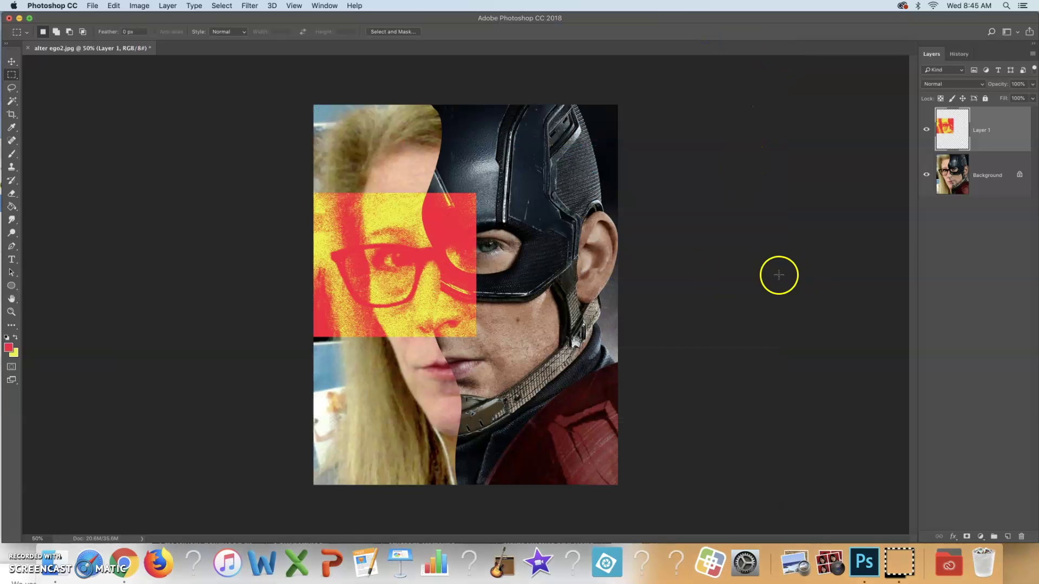
- Toggle the Background's visibility to check the filtered Layer 1, then reselect Layer 1
click(927, 176)
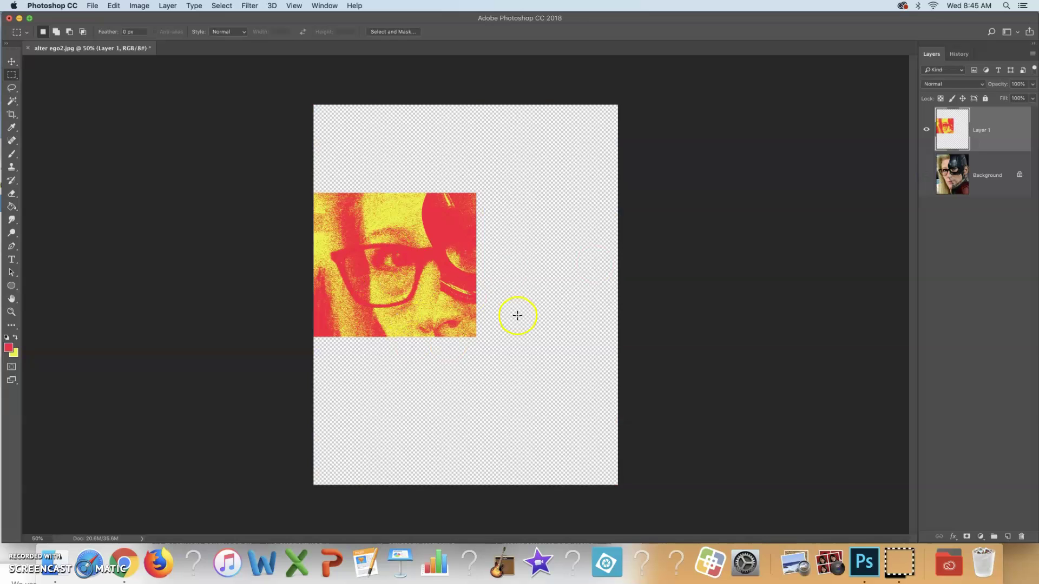
click(926, 174)
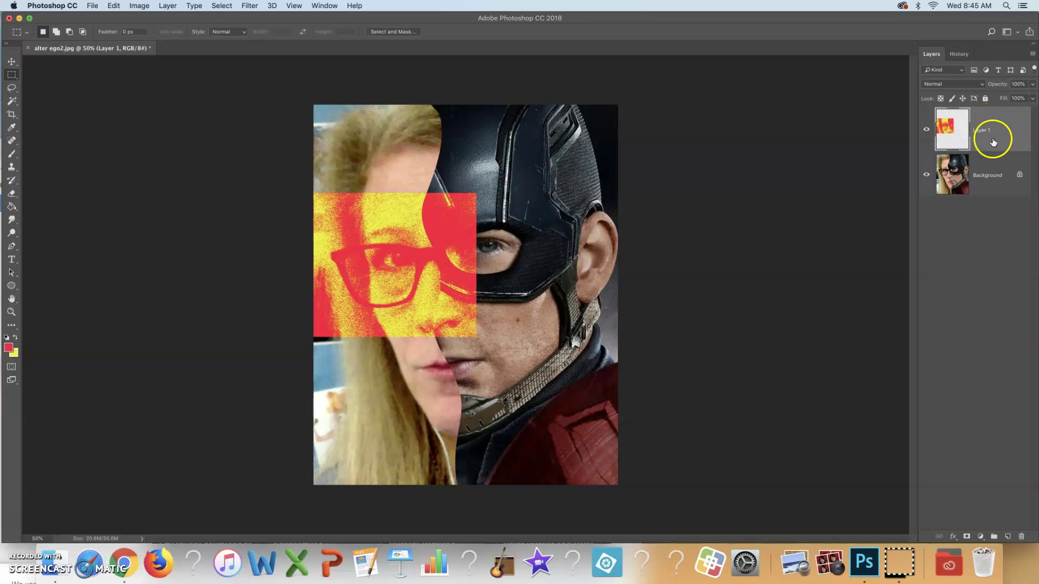
click(992, 172)
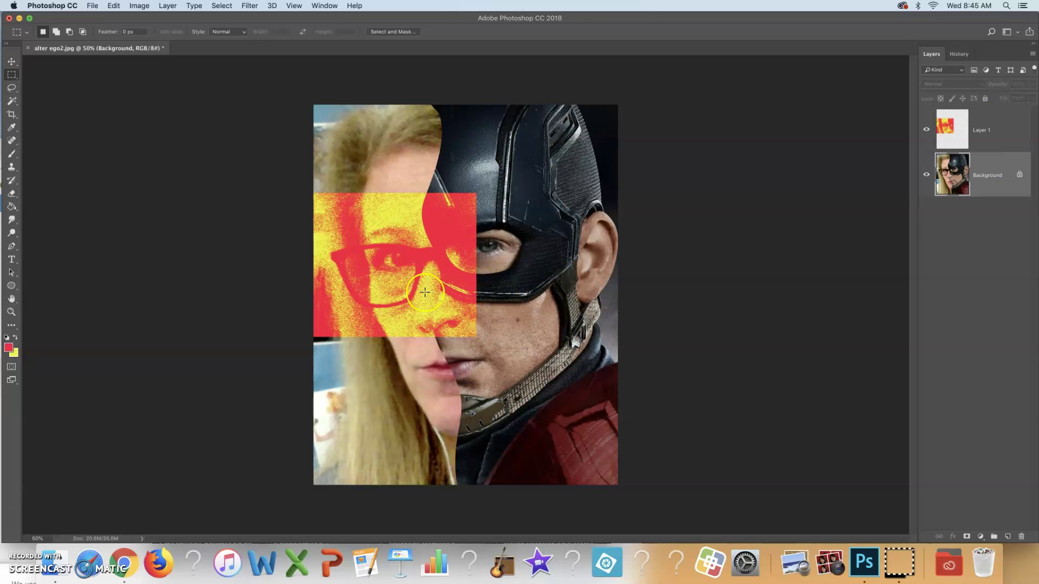
click(993, 132)
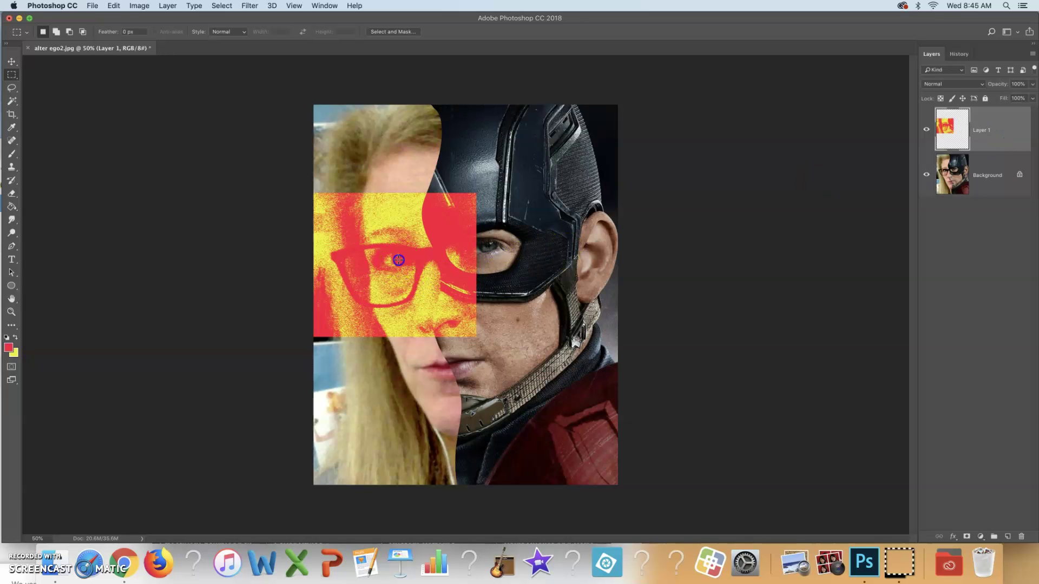
- Select a rectangle from the glasses toward the chin and copy it to a new Layer 2
drag(398, 261, 501, 440)
right_click(444, 371)
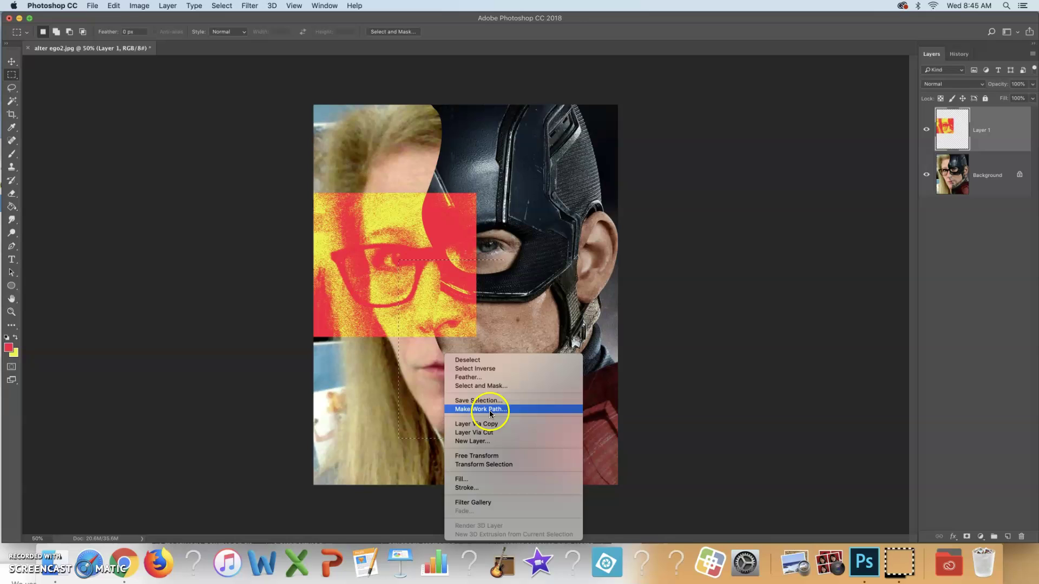
click(495, 424)
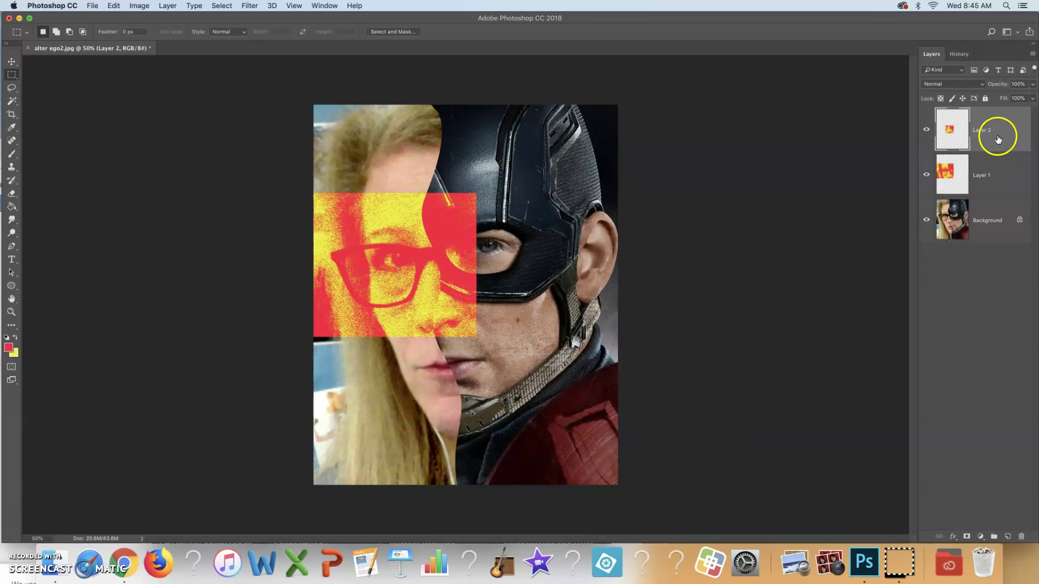
- View Layer 2 alone by toggling the other layers, then undo the copy while keeping the selection
click(926, 219)
click(927, 176)
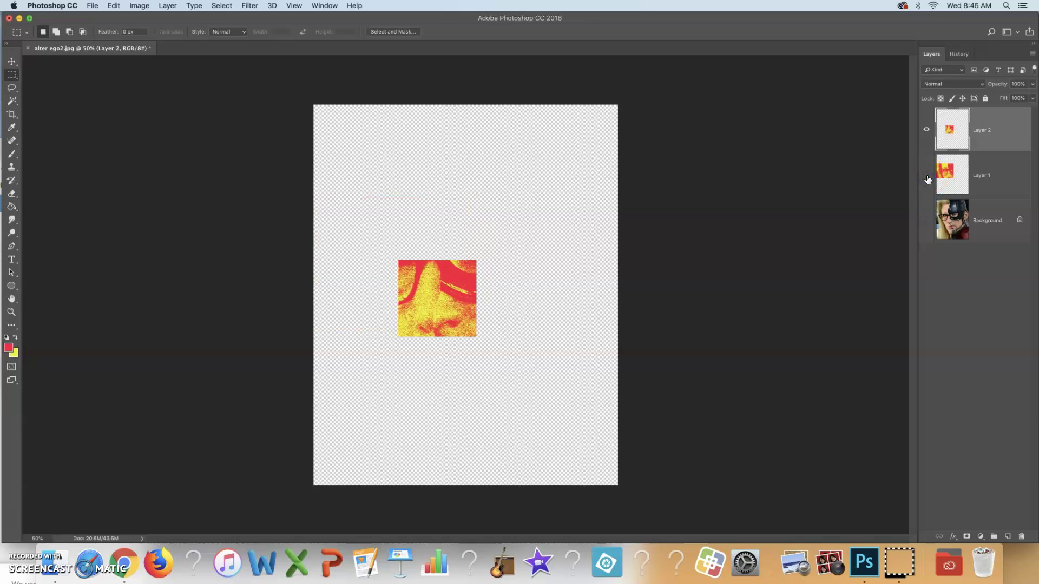
click(926, 220)
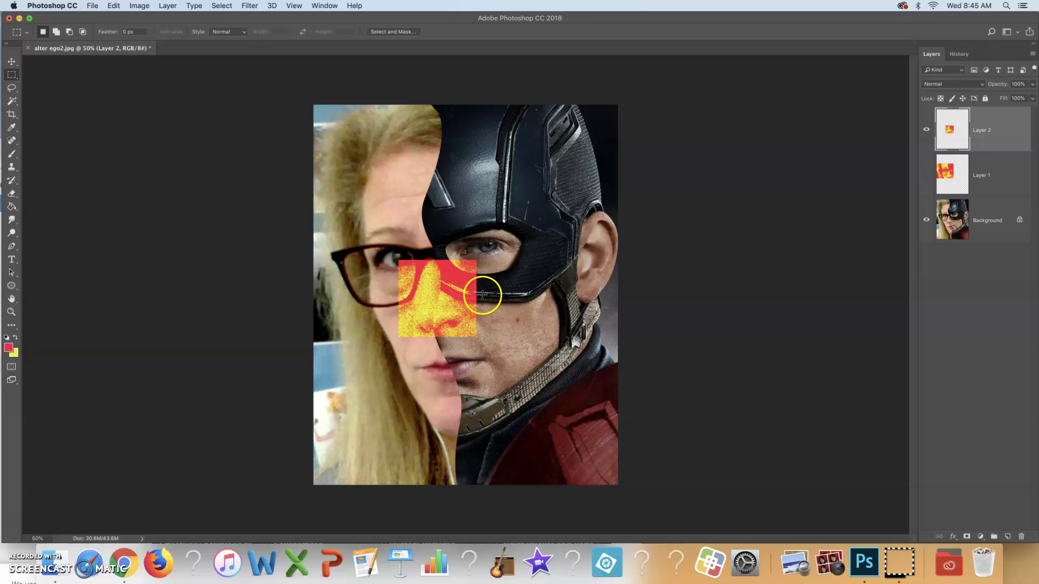
click(926, 175)
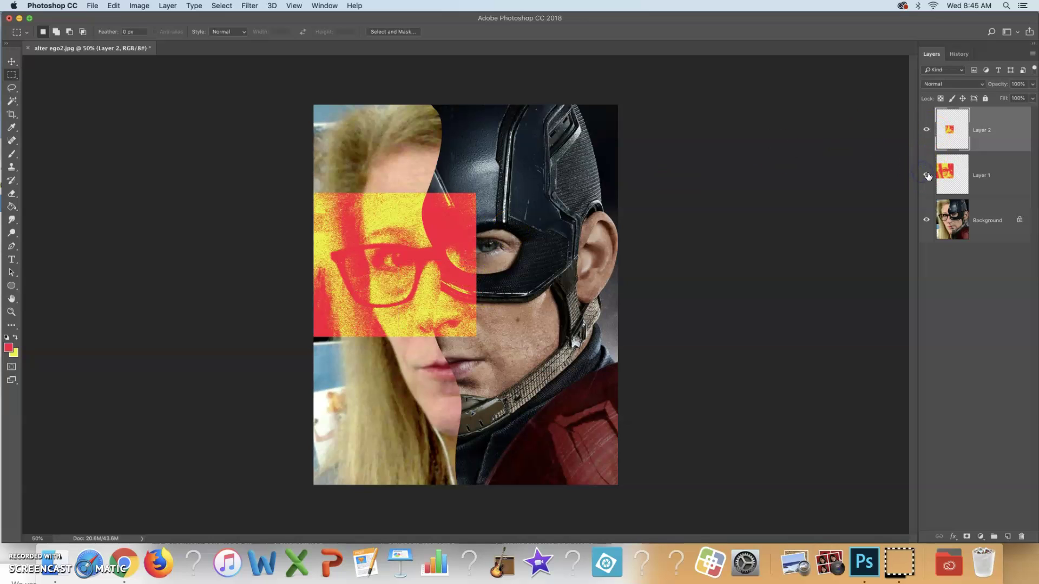
key(super+z)
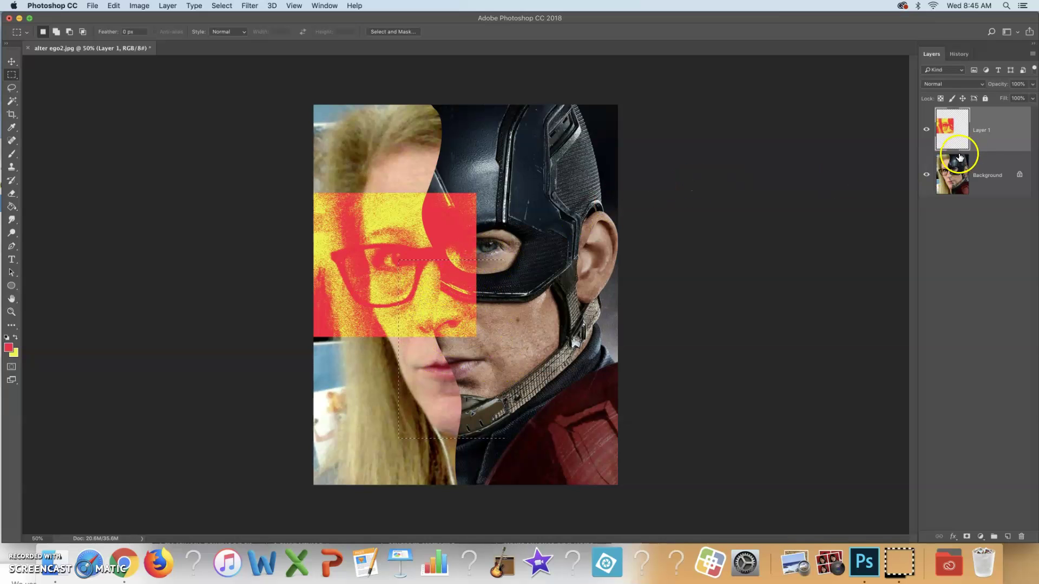
- Copy the selected face area from the Background layer into a new Layer 2
click(1003, 184)
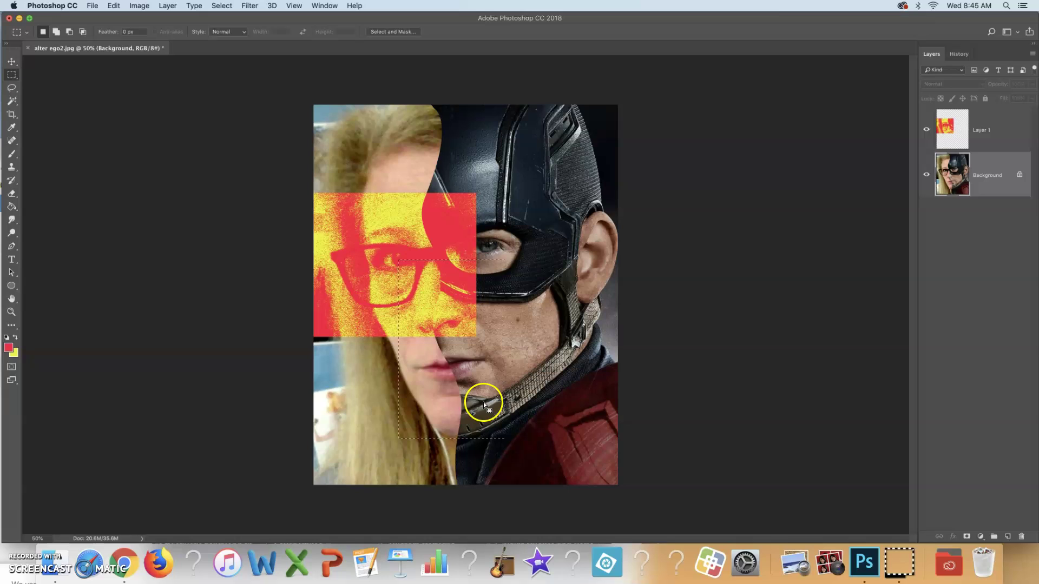
right_click(458, 359)
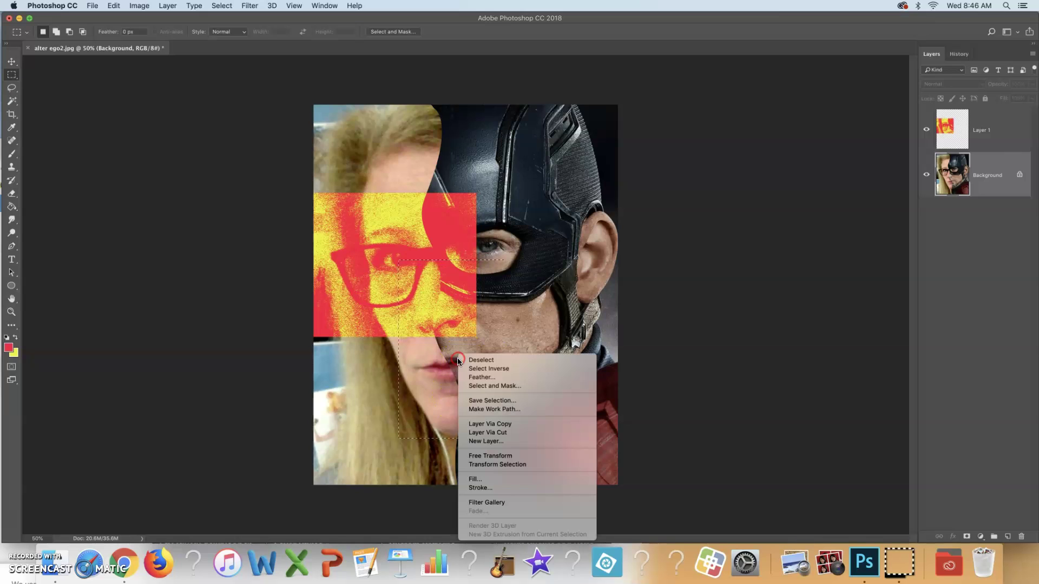
click(487, 424)
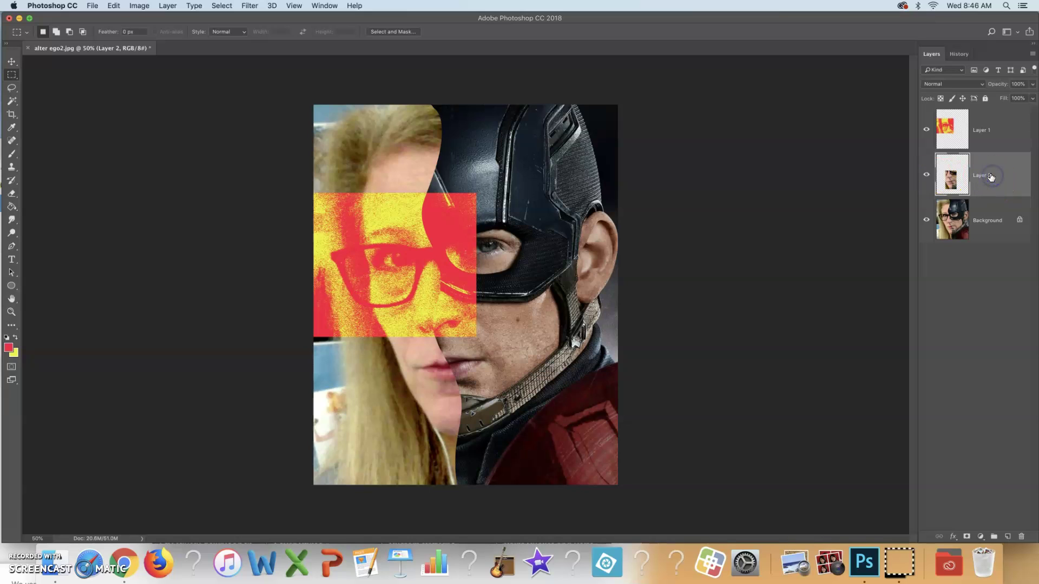
- Reapply the last Filter Gallery effect to Layer 2, then undo it
click(296, 7)
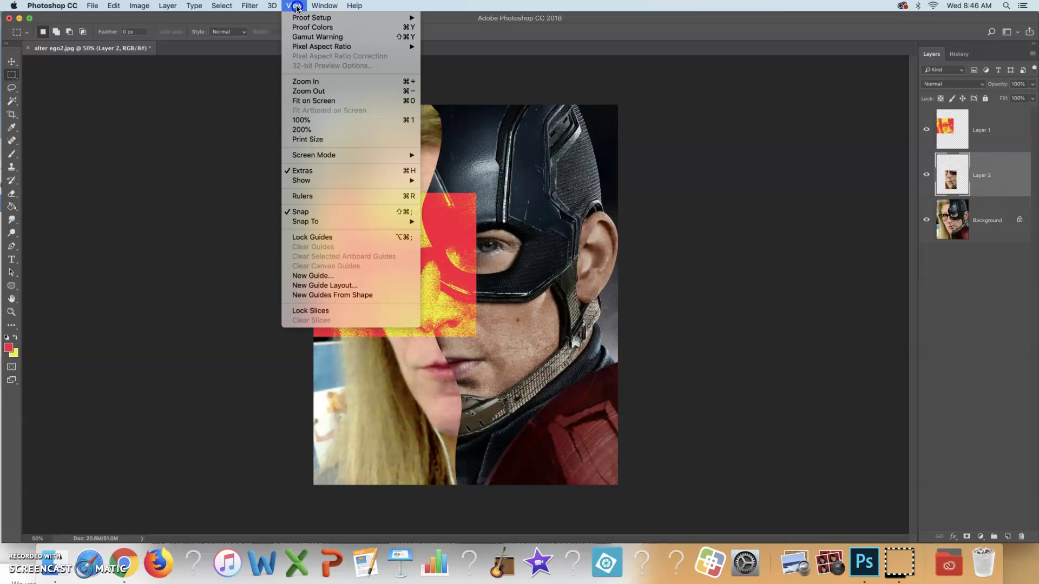
mouse_move(314, 7)
click(266, 18)
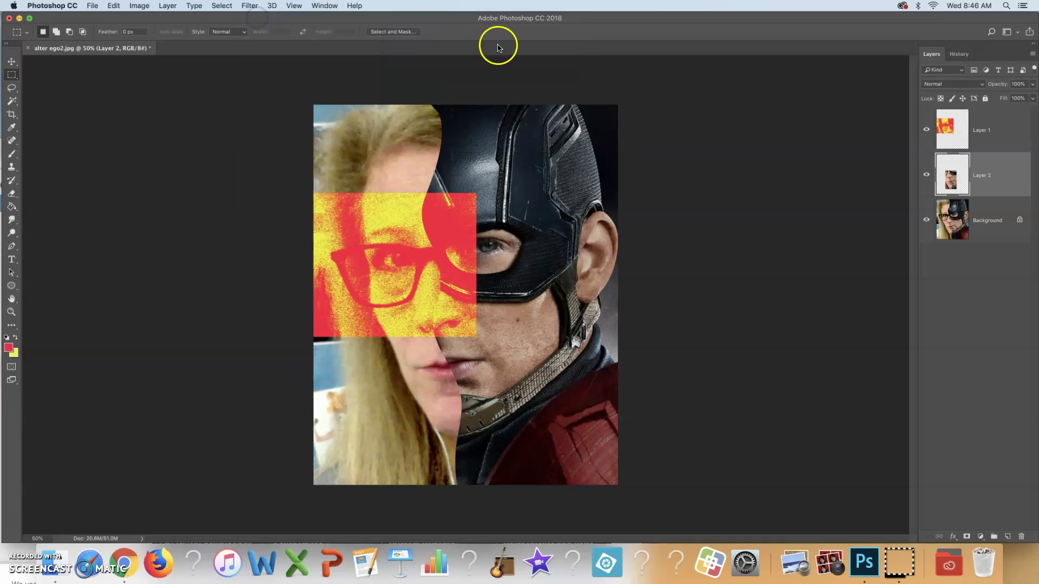
click(253, 6)
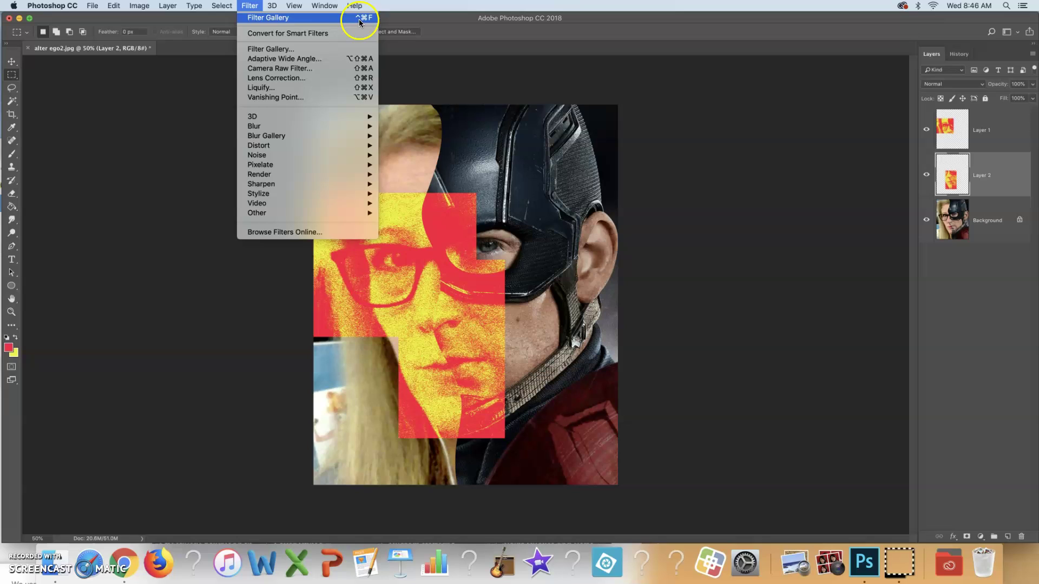
key(super+z)
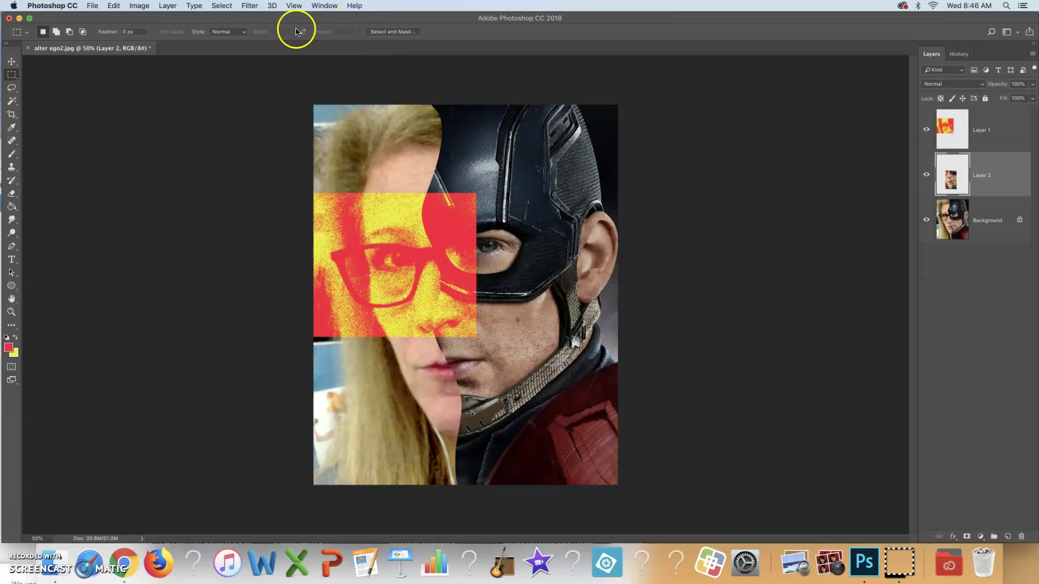
- Apply Stylize > Glowing Edges to Layer 2 at Width 2, Brightness 6, Smoothness 5
click(250, 7)
click(271, 46)
click(546, 261)
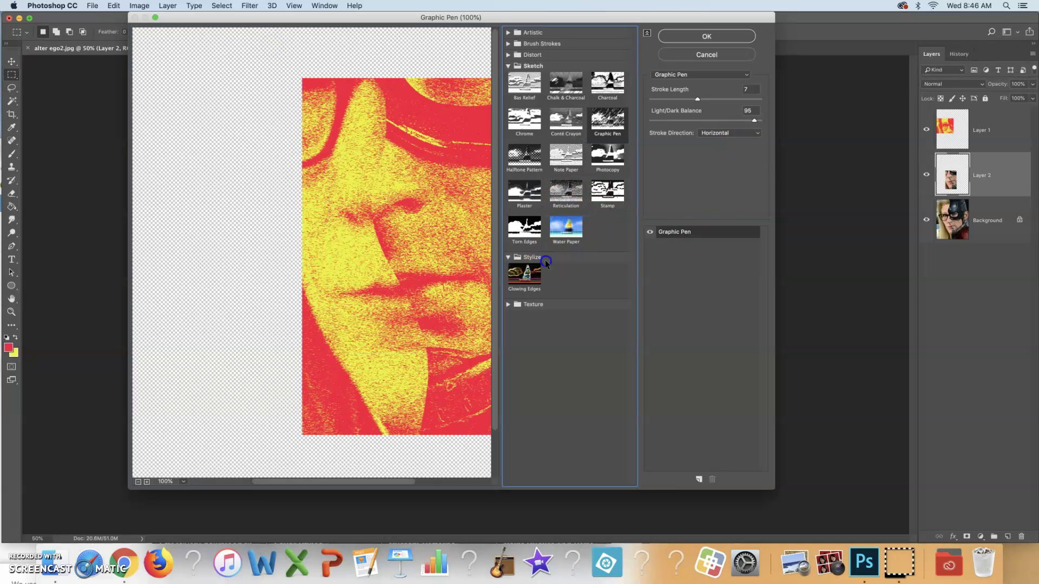
click(524, 282)
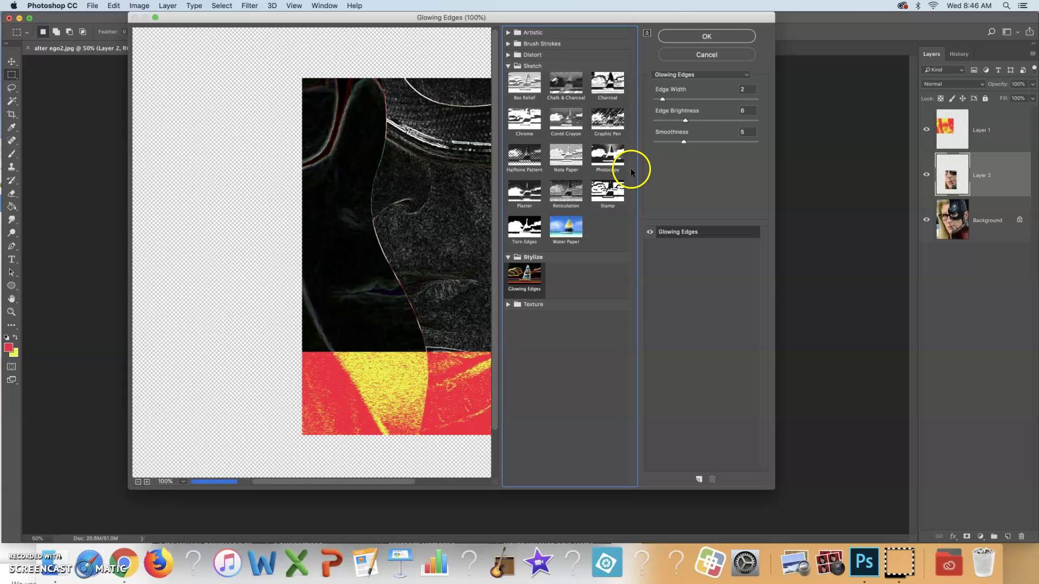
click(707, 36)
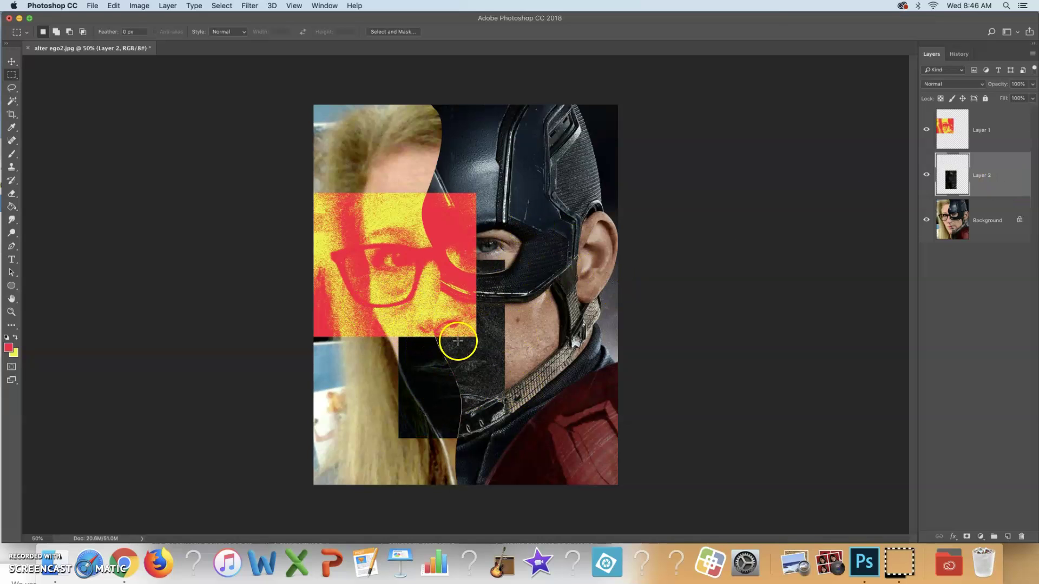
- On the Background layer, marquee-select a 4.640 × 5.210 in rectangle over the lower-left hair
click(1022, 227)
drag(286, 295, 452, 508)
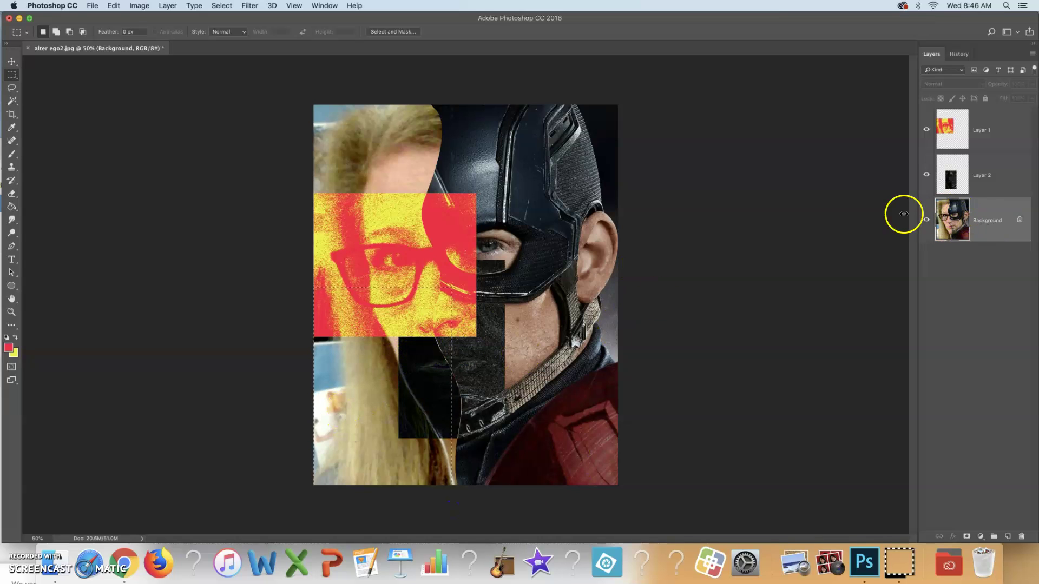
right_click(349, 365)
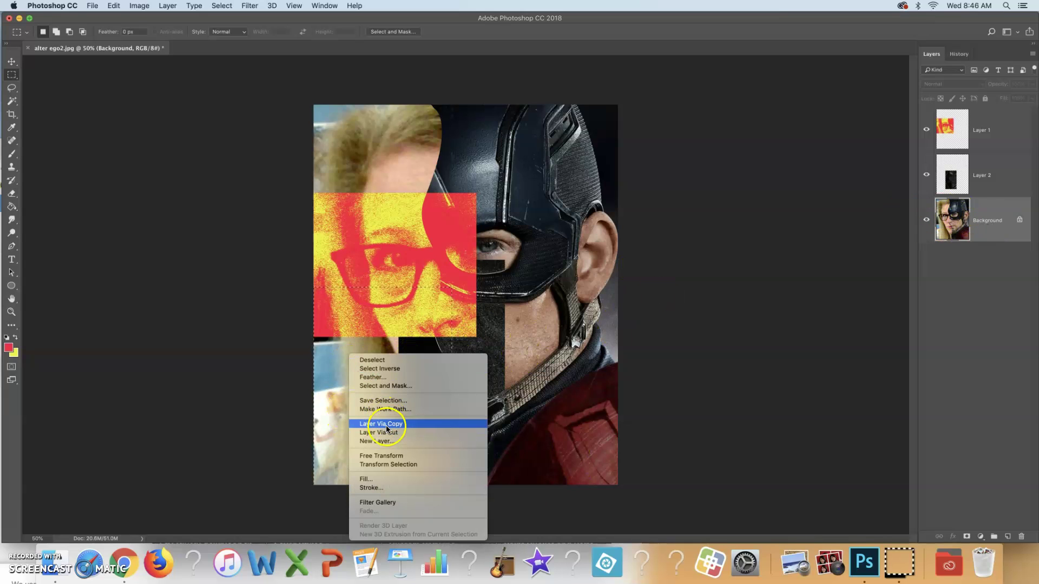